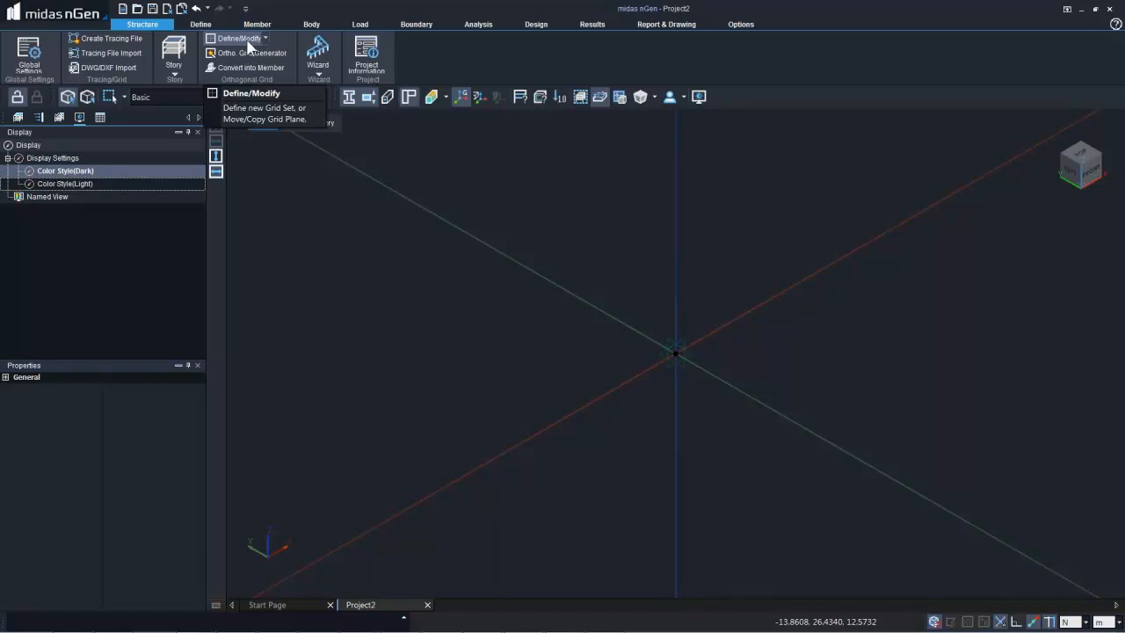
Start defining a new orthogonal grid set and set its X-direction spacing to 2@6,2,8.
{"action": "left_click", "coordinate": [248, 43]}
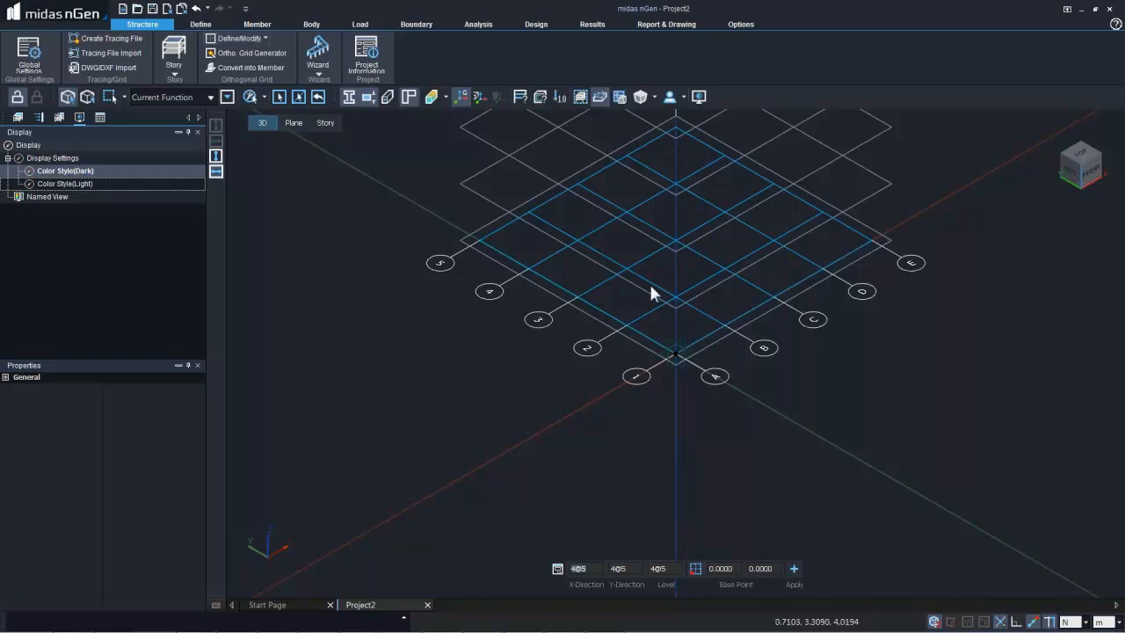
{"action": "middle_click_drag", "start_coordinate": [639, 299], "coordinate": [517, 371]}
{"action": "scroll", "coordinate": [517, 371], "scroll_direction": "down", "scroll_amount": 5}
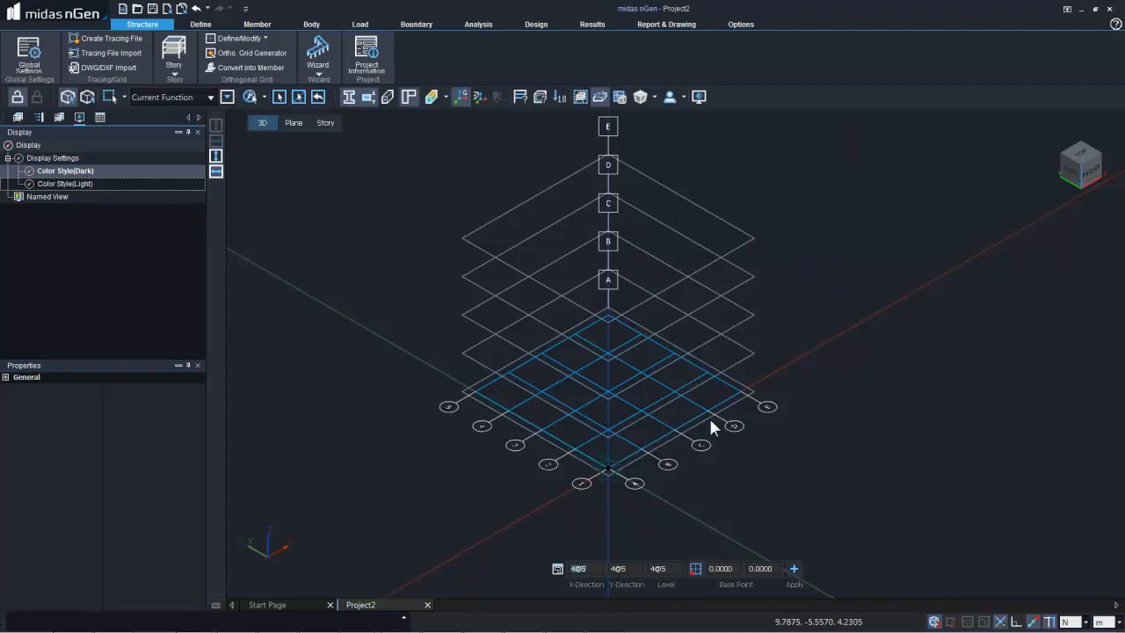
{"action": "left_click", "coordinate": [578, 570]}
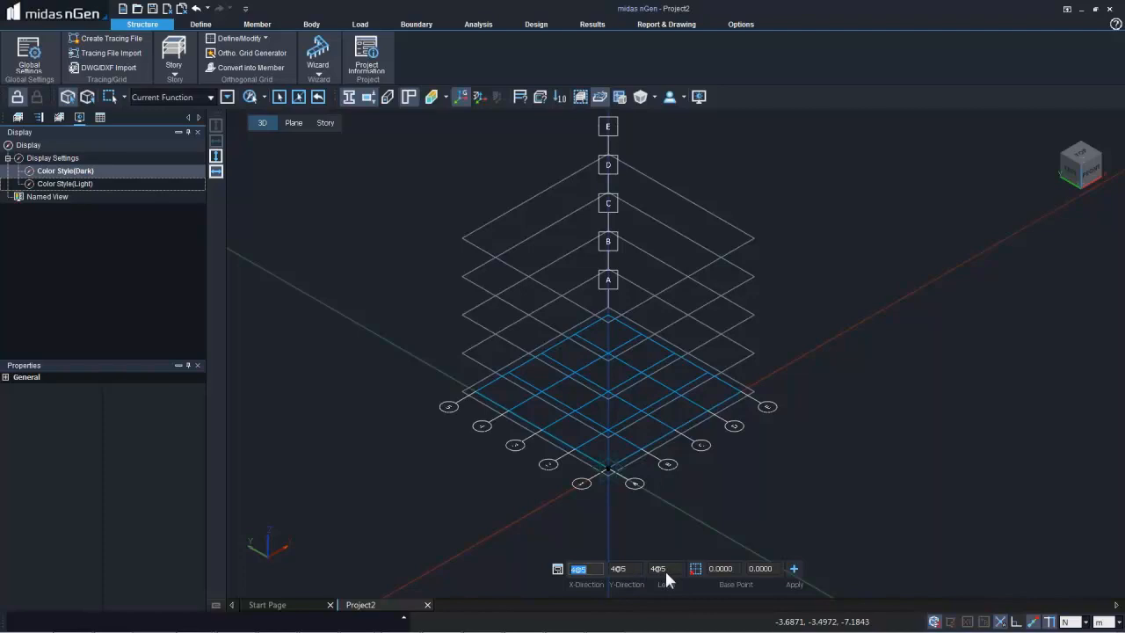
{"action": "left_click", "coordinate": [592, 569]}
{"action": "left_click_drag", "start_coordinate": [593, 570], "coordinate": [569, 571]}
{"action": "type", "text": "2"}
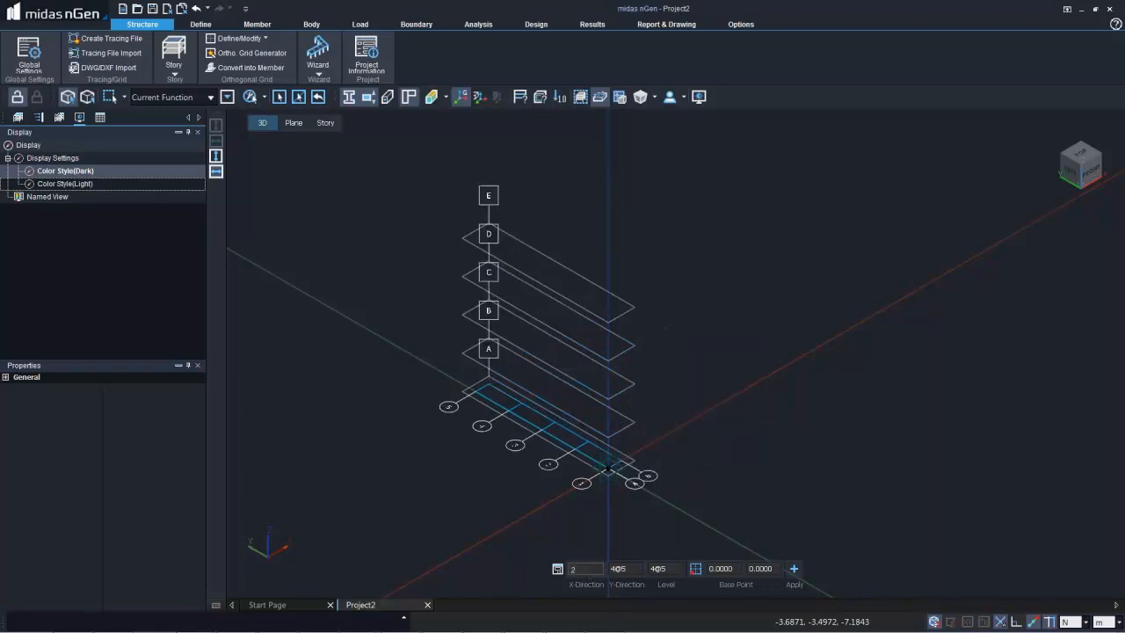
{"action": "type", "text": "@6,"}
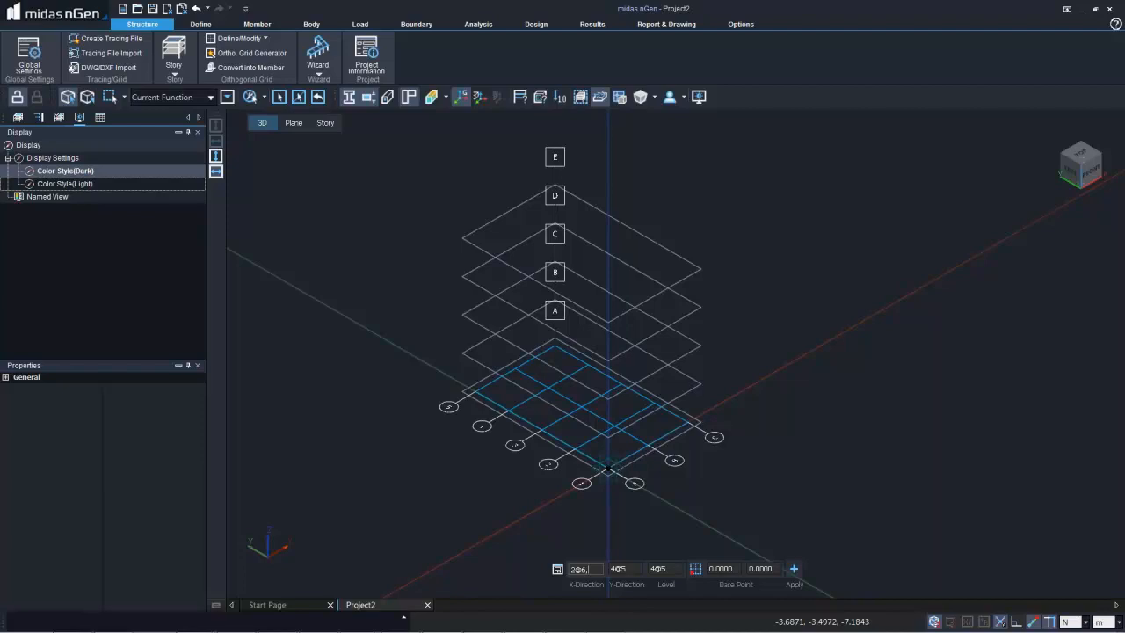
{"action": "type", "text": "2,8"}
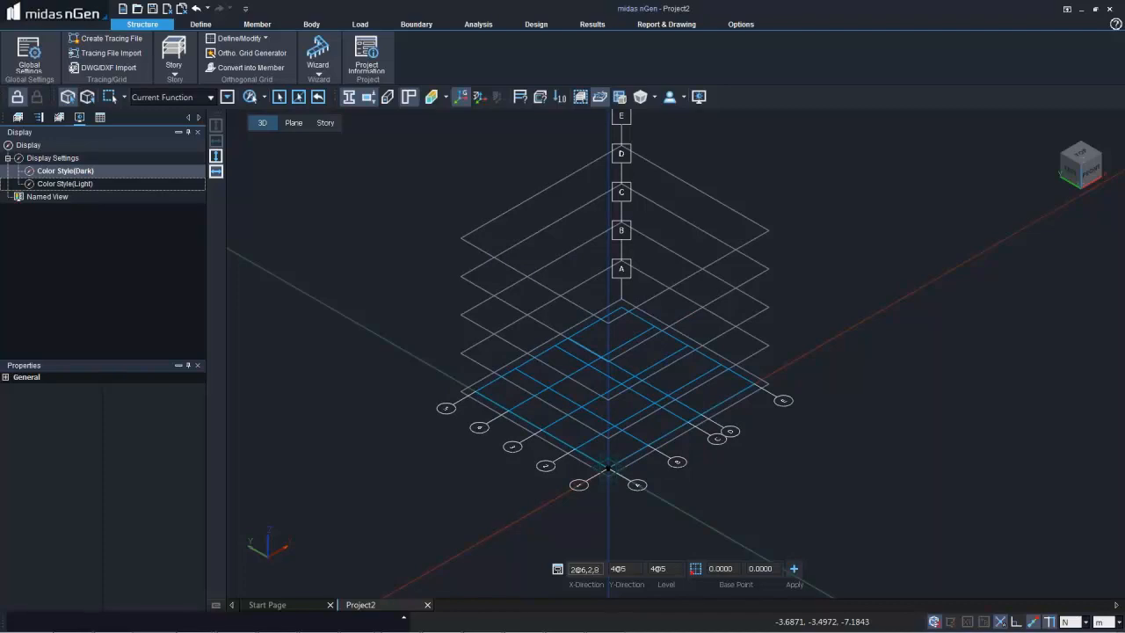
Set the grid's level spacing to 2@4,3,2.8 and create the grid set with base point 0, 0.
{"action": "left_click", "coordinate": [628, 569]}
{"action": "left_click", "coordinate": [667, 569]}
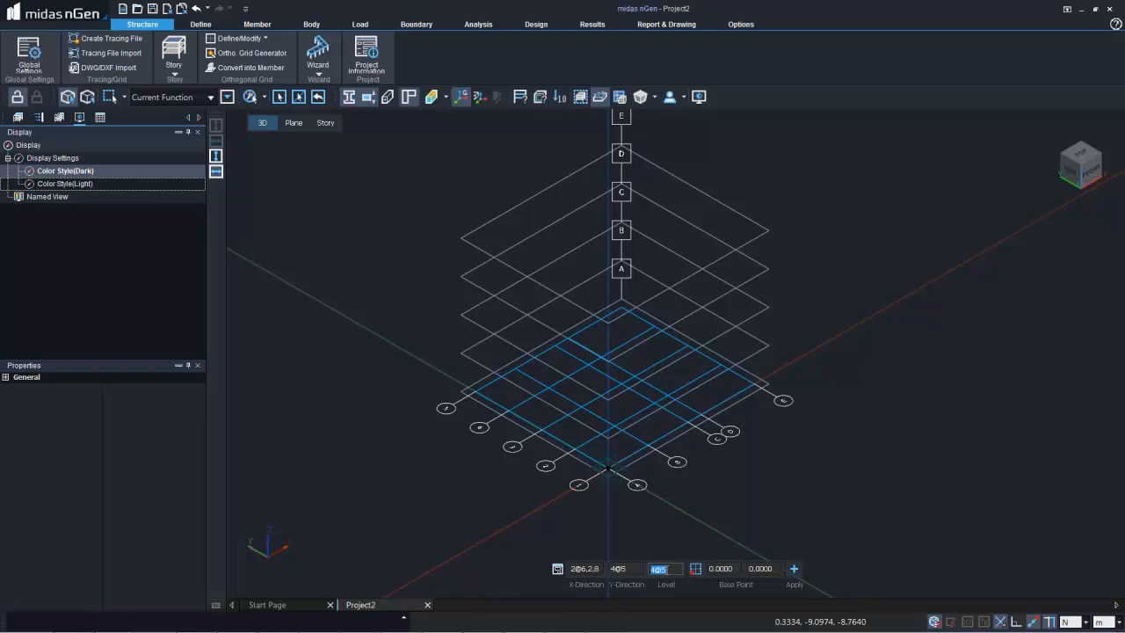
{"action": "type", "text": "2"}
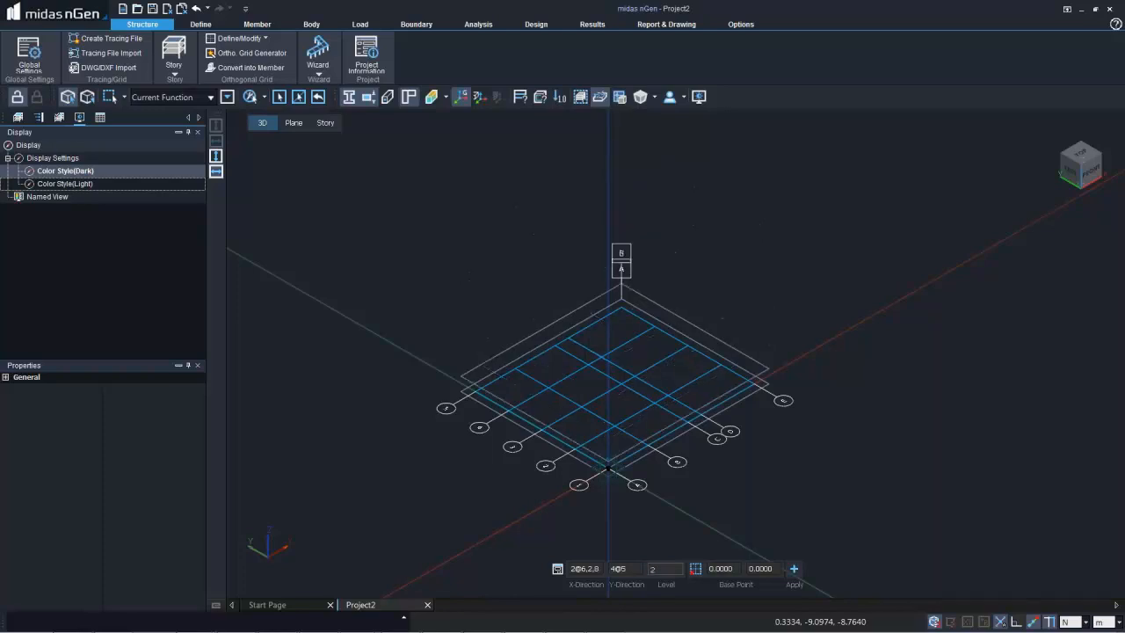
{"action": "type", "text": "@4,3"}
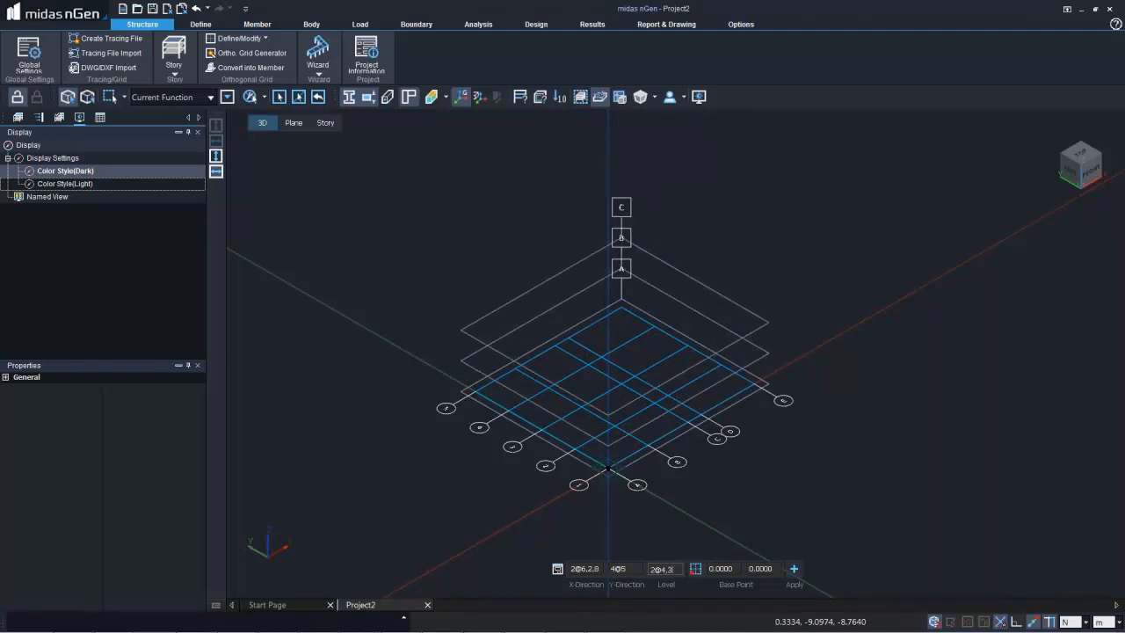
{"action": "type", "text": ",2.8"}
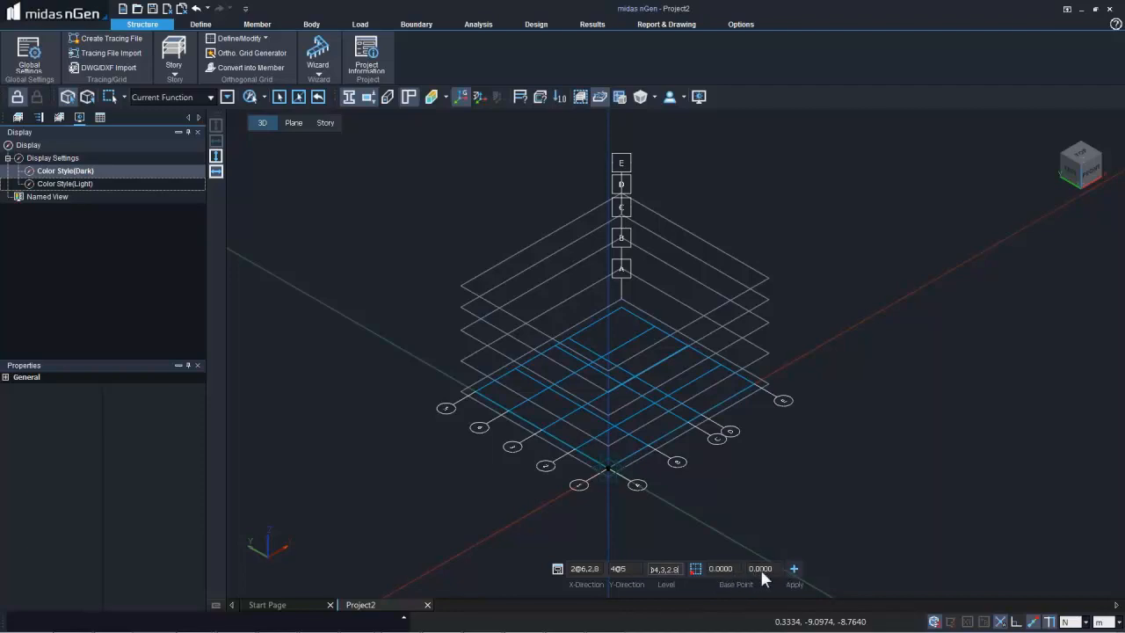
{"action": "left_click", "coordinate": [794, 569]}
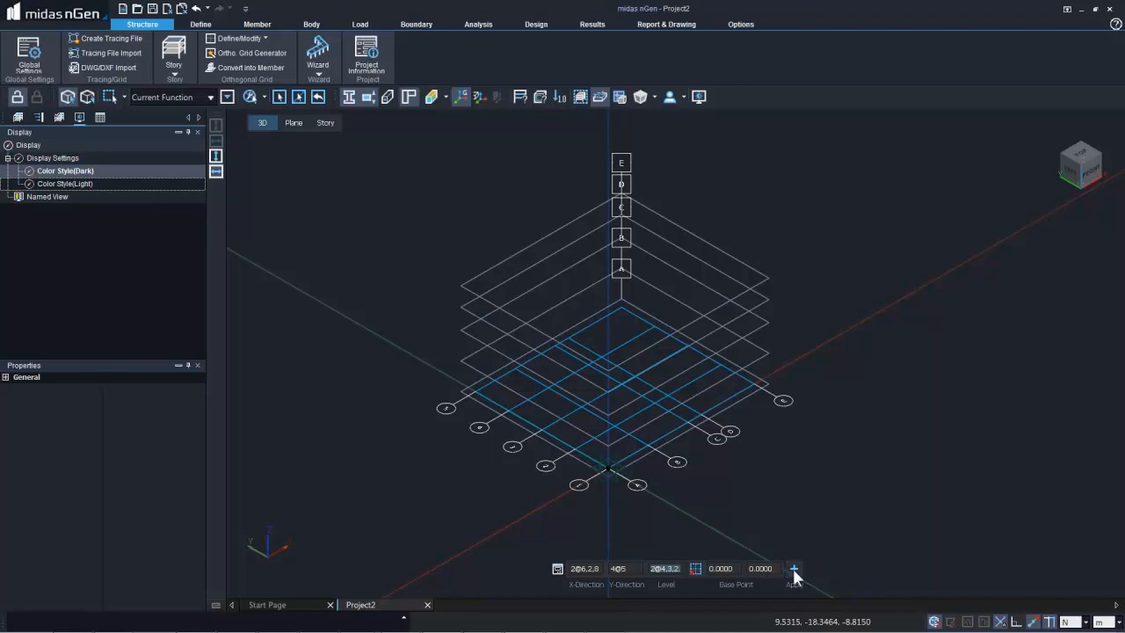
{"action": "left_click", "coordinate": [793, 569]}
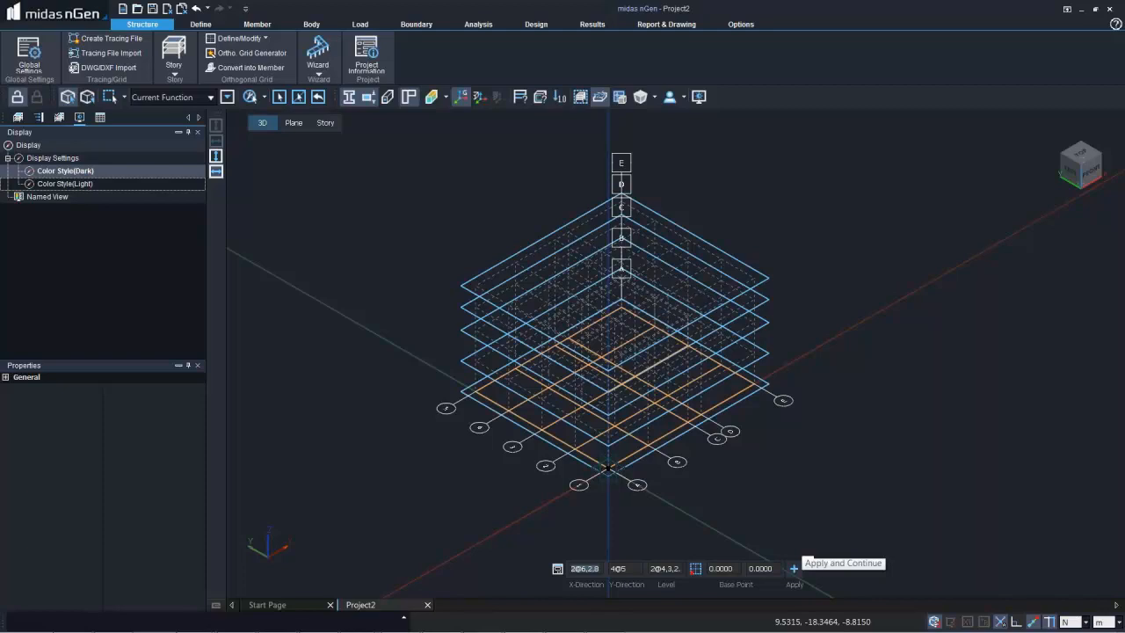
Examine the level planes and grid lines belonging to Grid Set-1 in the model tree.
{"action": "left_click", "coordinate": [18, 117]}
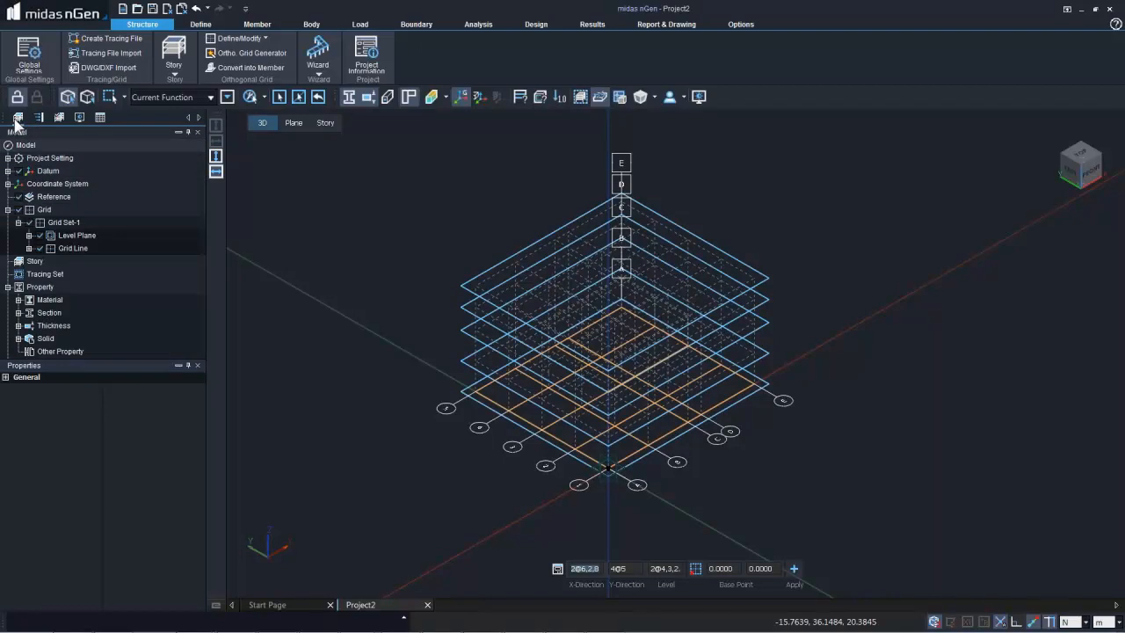
{"action": "left_click", "coordinate": [32, 210]}
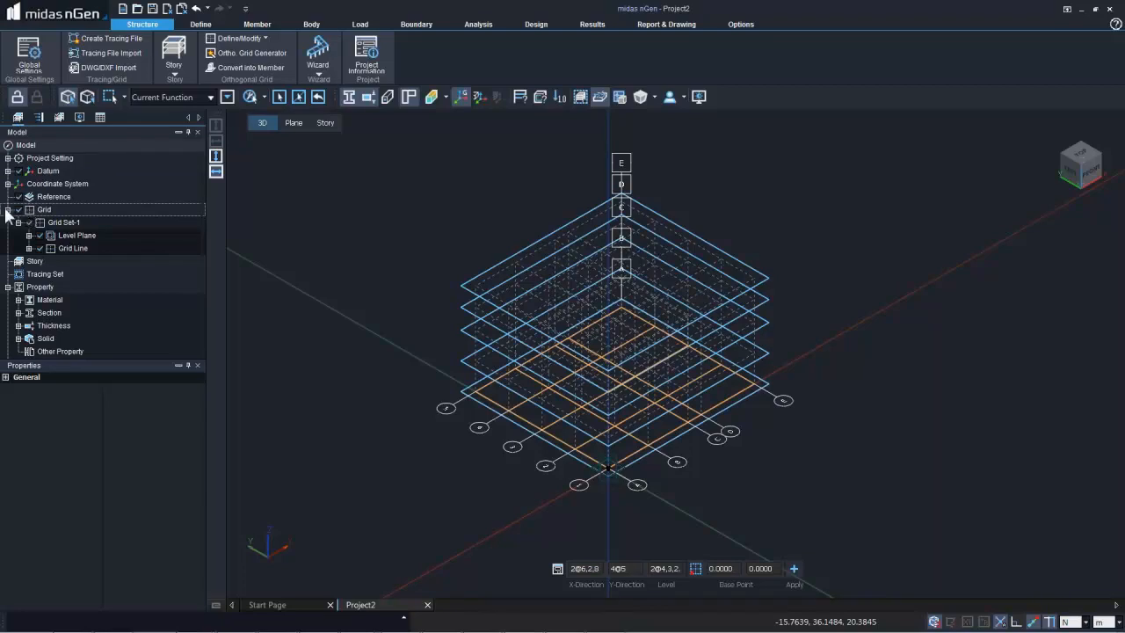
{"action": "left_click", "coordinate": [50, 224]}
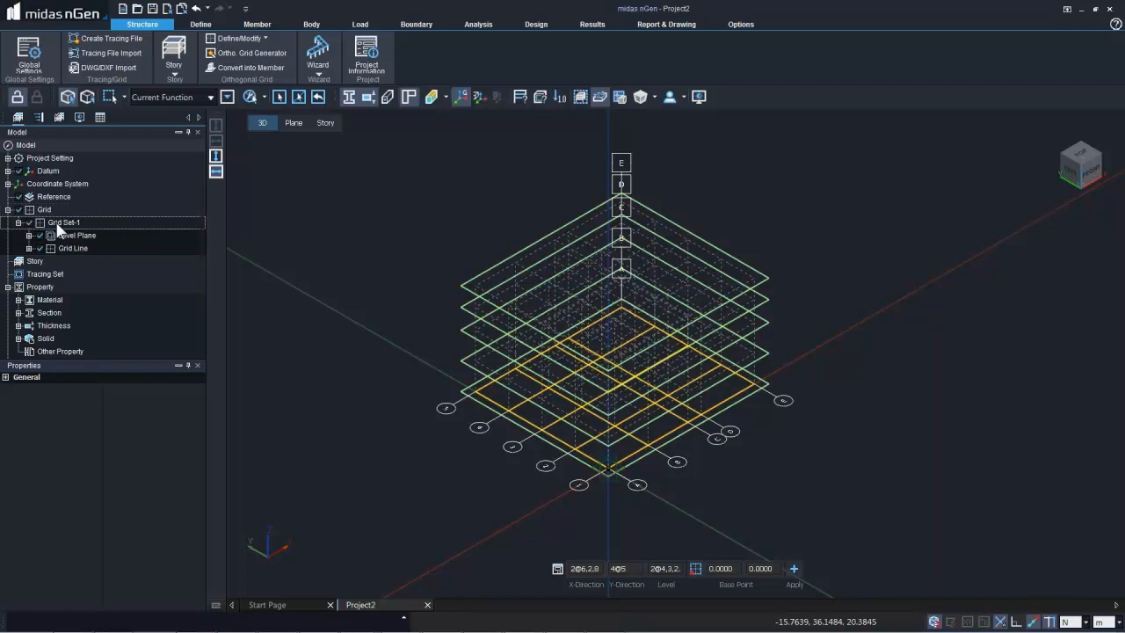
{"action": "left_click", "coordinate": [70, 236]}
{"action": "left_click", "coordinate": [29, 236]}
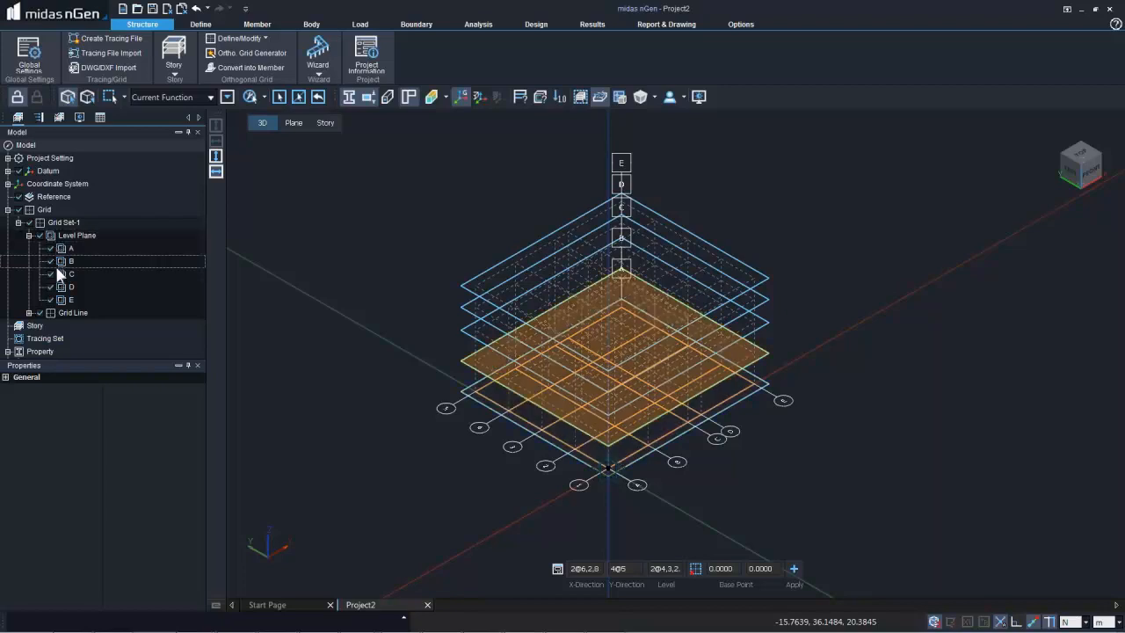
{"action": "left_click", "coordinate": [29, 314]}
{"action": "left_click", "coordinate": [29, 313]}
{"action": "left_click", "coordinate": [68, 236]}
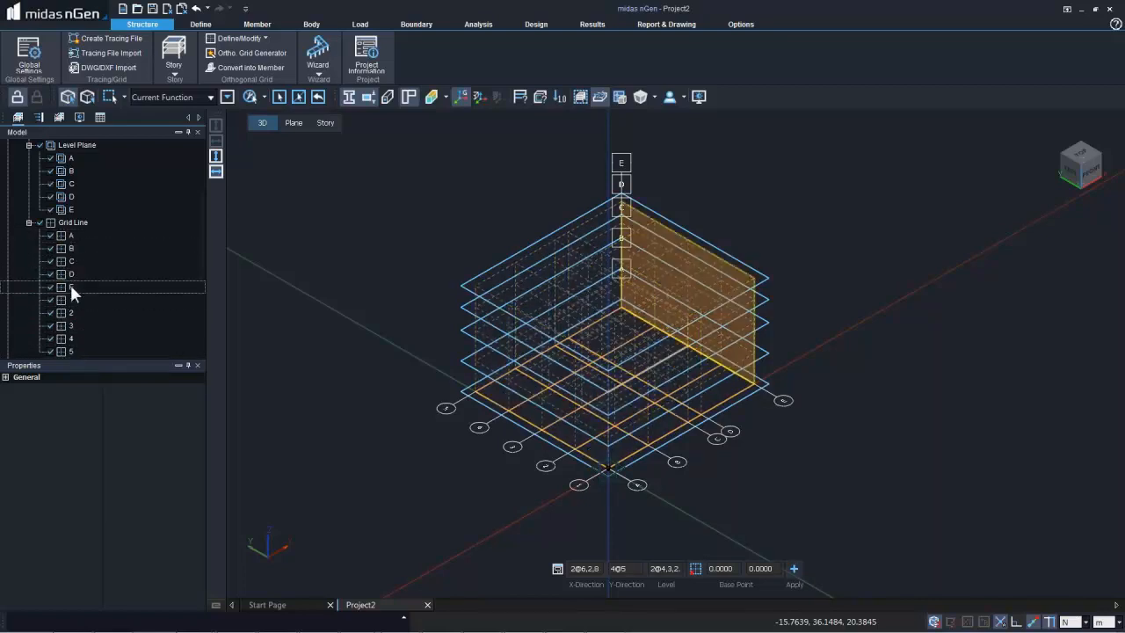
{"action": "scroll", "coordinate": [70, 282], "scroll_direction": "up", "scroll_amount": 1}
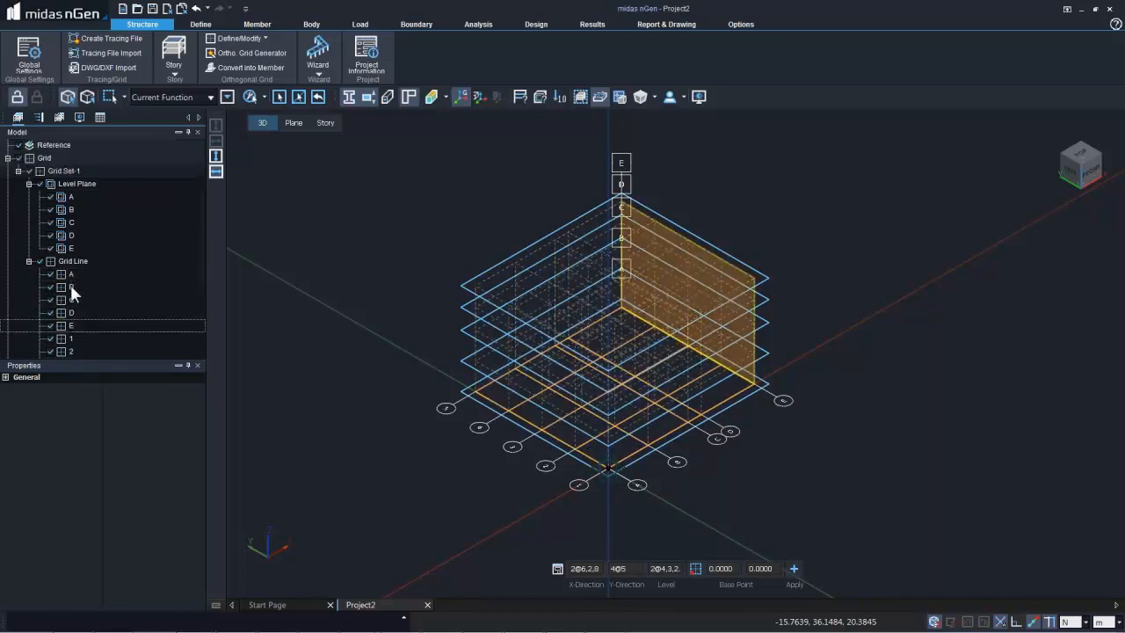
Hide level planes A to D of Grid Set-1 and show them all again.
{"action": "left_click", "coordinate": [50, 196]}
{"action": "left_click", "coordinate": [50, 210]}
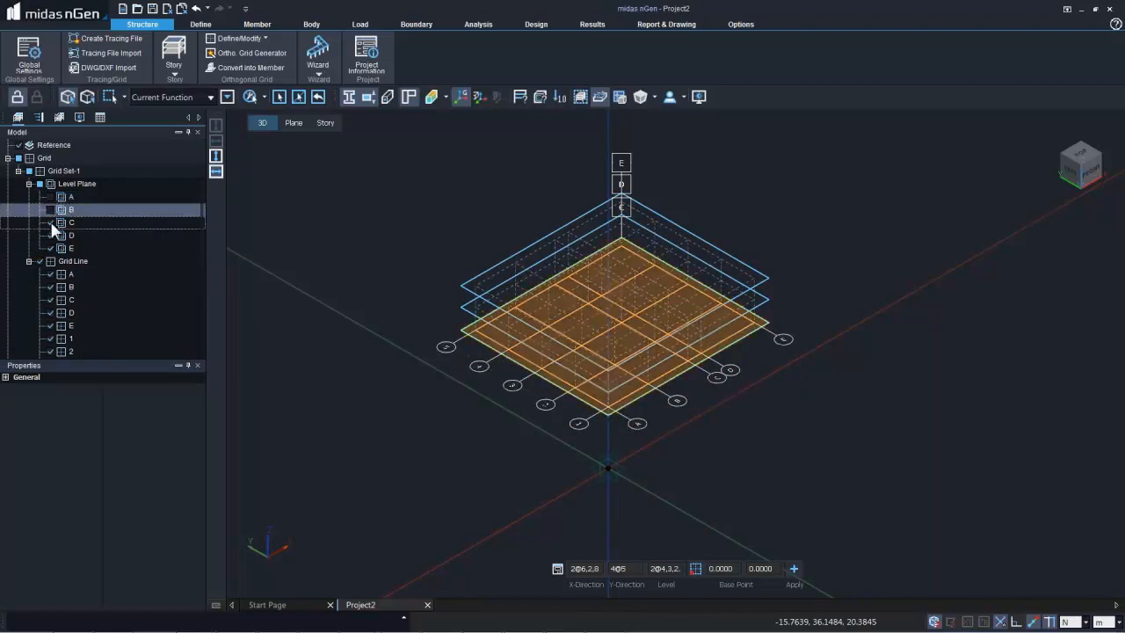
{"action": "left_click", "coordinate": [50, 223]}
{"action": "left_click", "coordinate": [50, 236]}
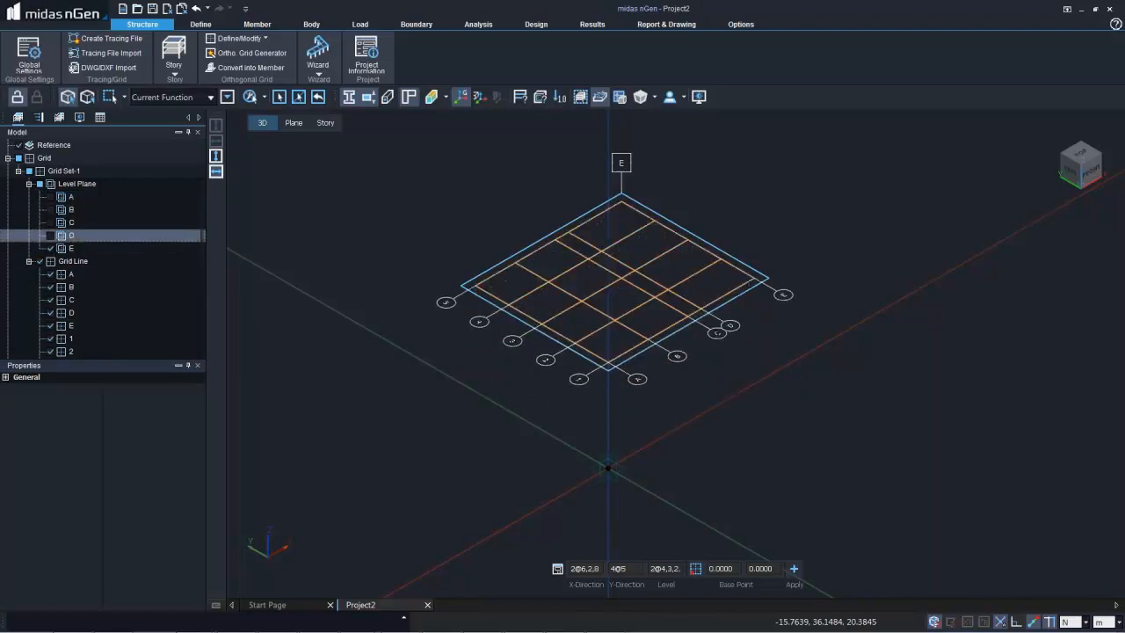
{"action": "left_click", "coordinate": [50, 235]}
{"action": "left_click", "coordinate": [50, 222]}
{"action": "left_click", "coordinate": [50, 210]}
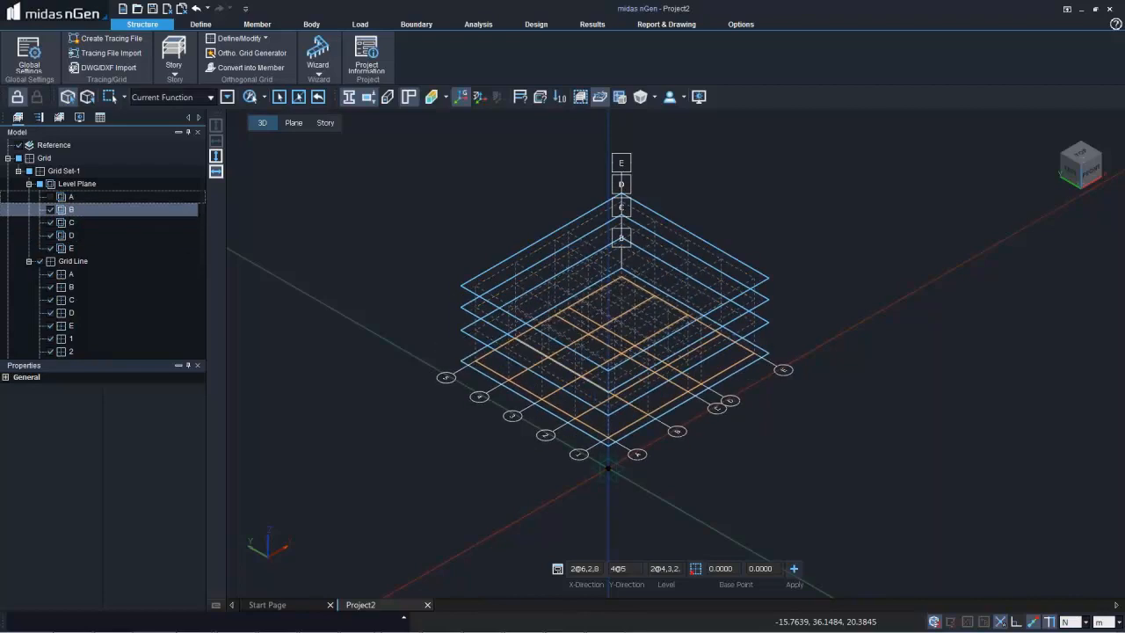
{"action": "left_click", "coordinate": [50, 197]}
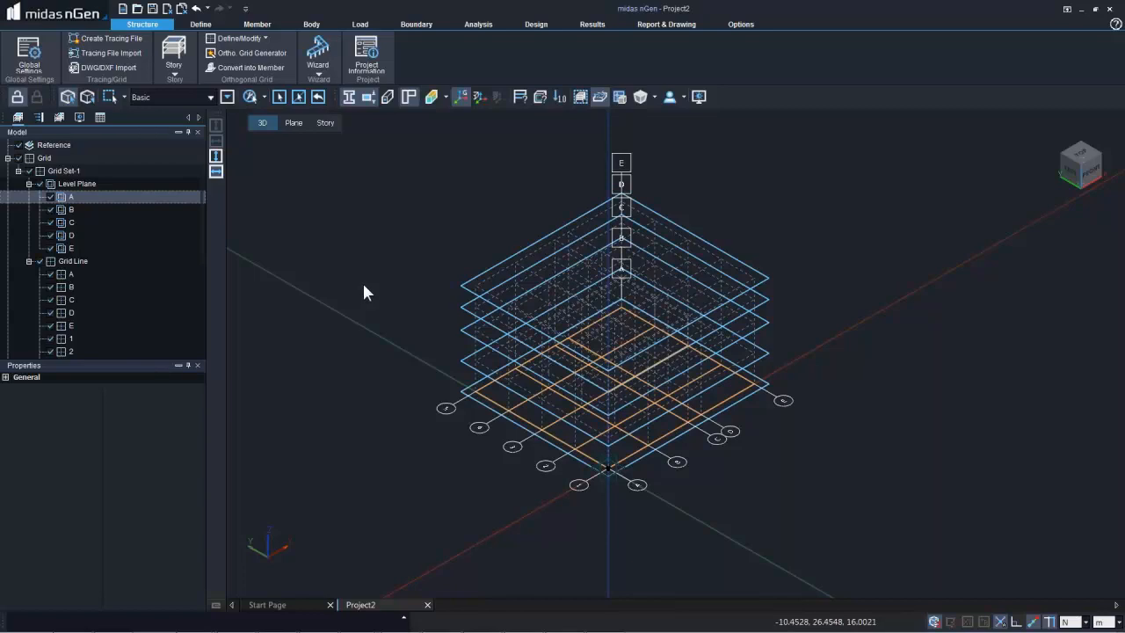
{"action": "key", "text": "Return"}
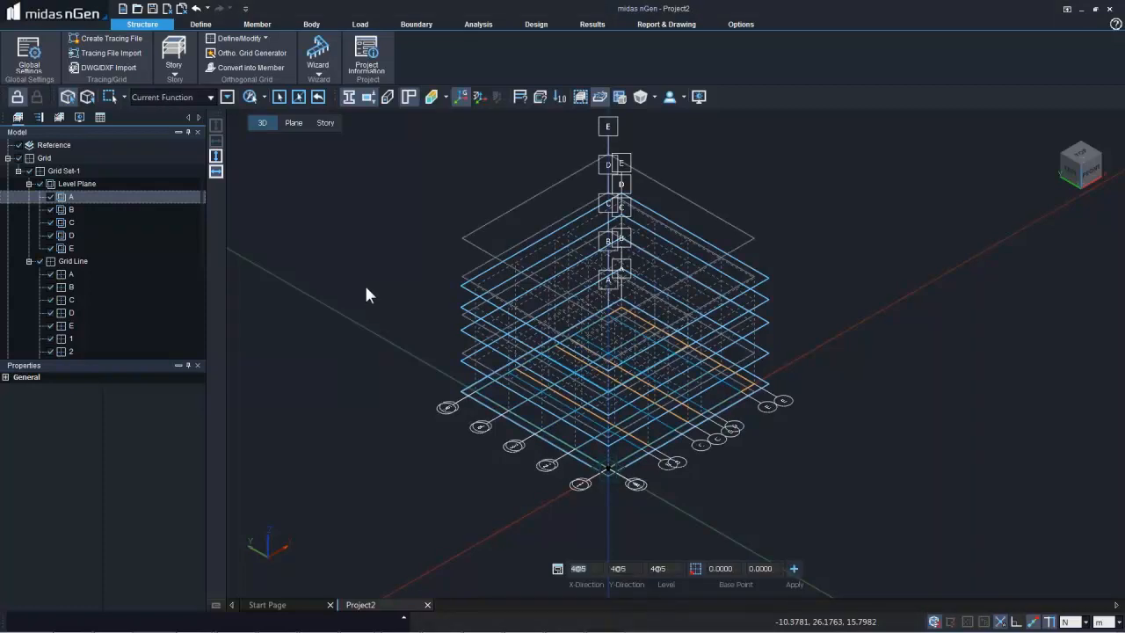
{"action": "key", "text": "Escape"}
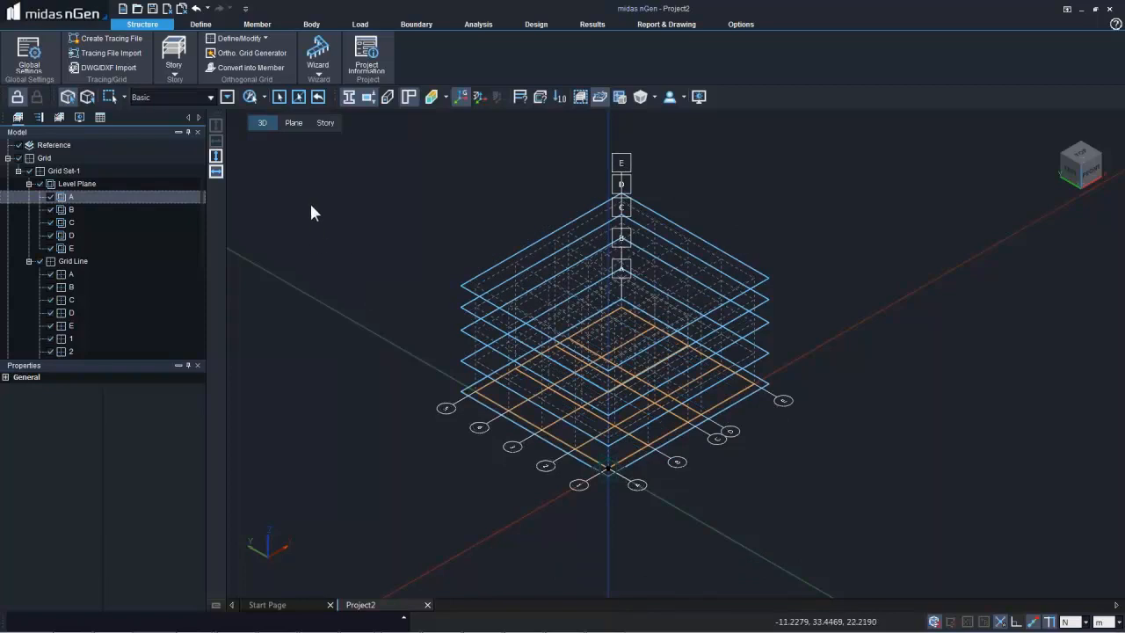
Start modifying the grid planes and pick level plane D in the 3D view.
{"action": "left_click", "coordinate": [264, 44]}
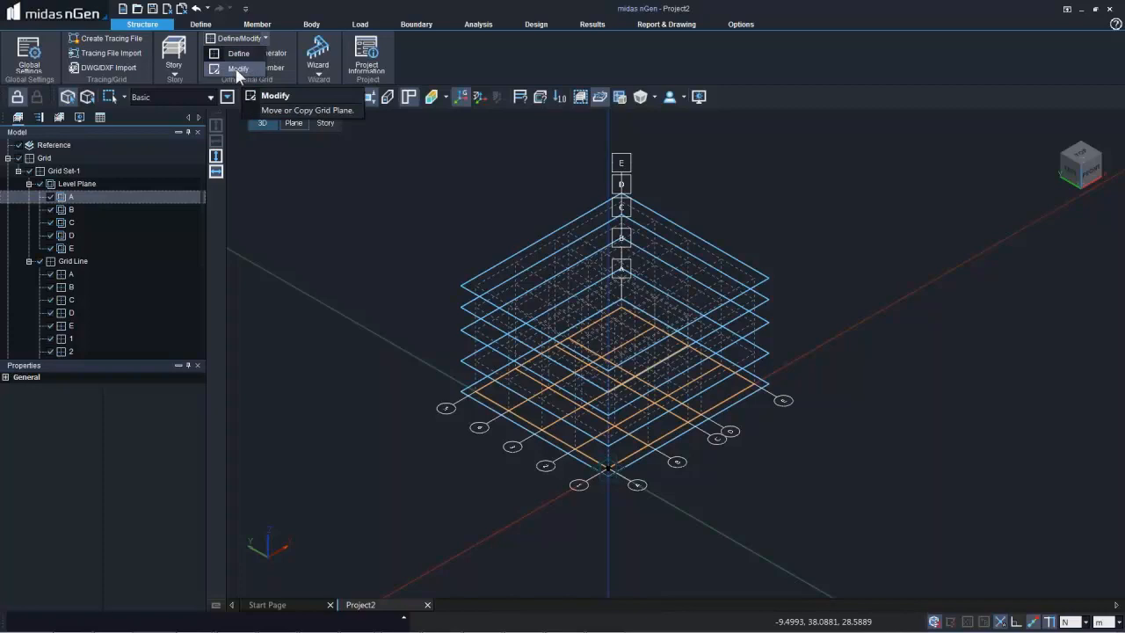
{"action": "left_click", "coordinate": [236, 71]}
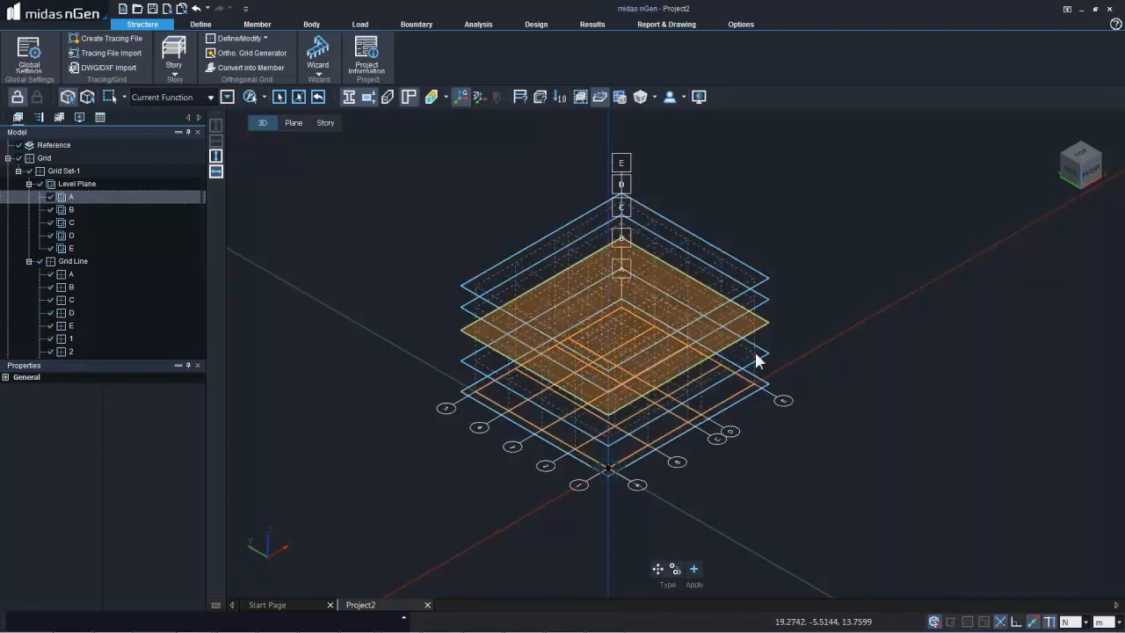
{"action": "middle_click_drag", "start_coordinate": [752, 409], "coordinate": [489, 402]}
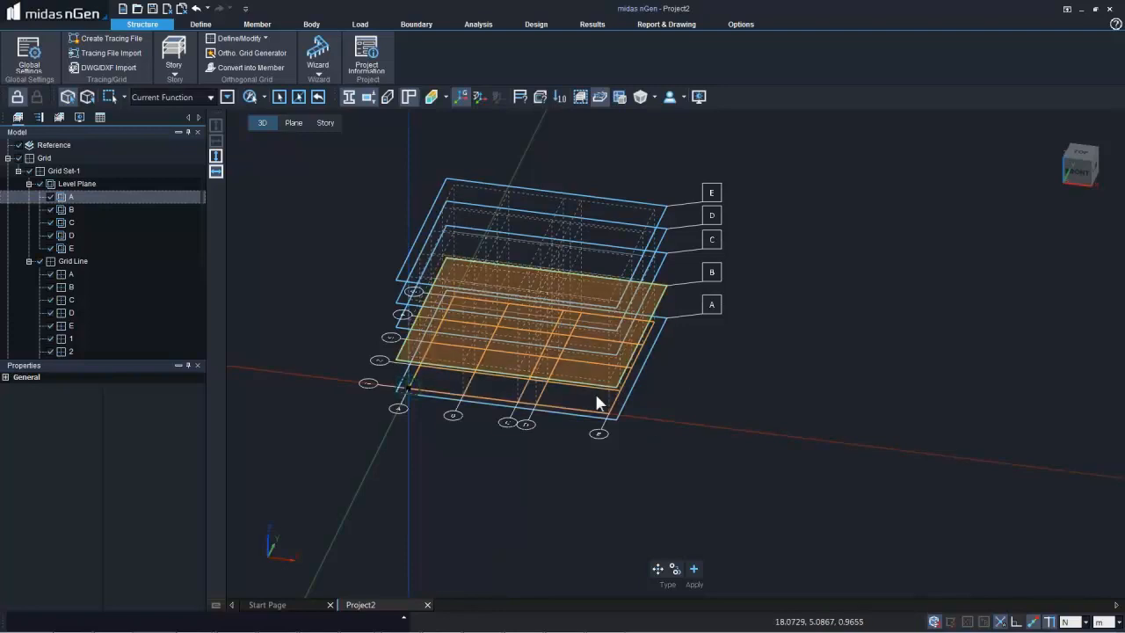
{"action": "left_click", "coordinate": [658, 228]}
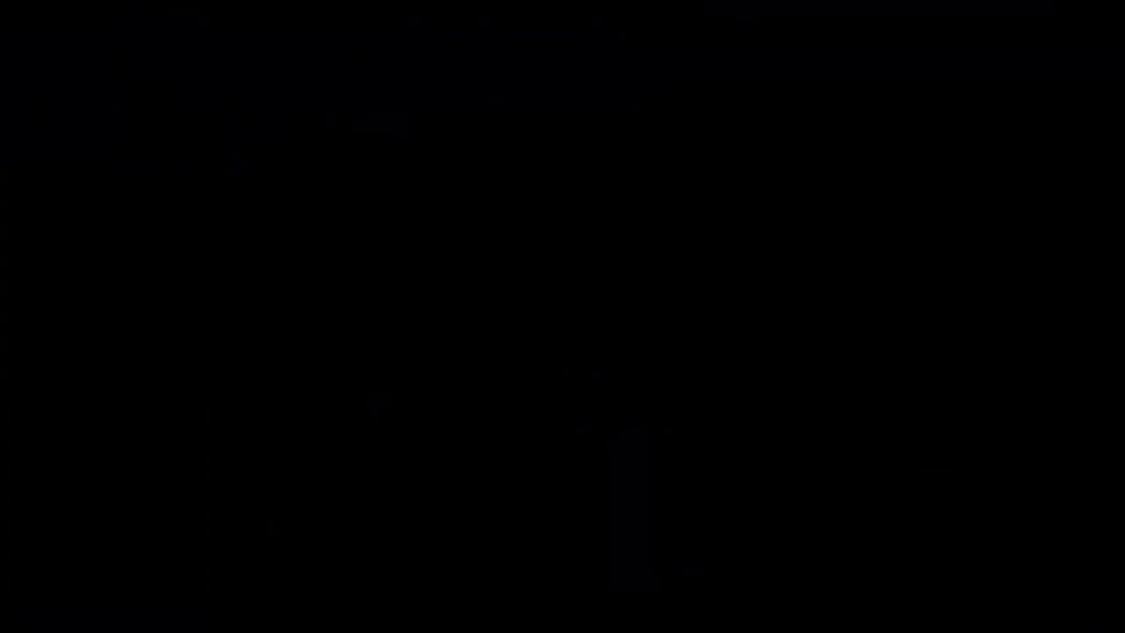